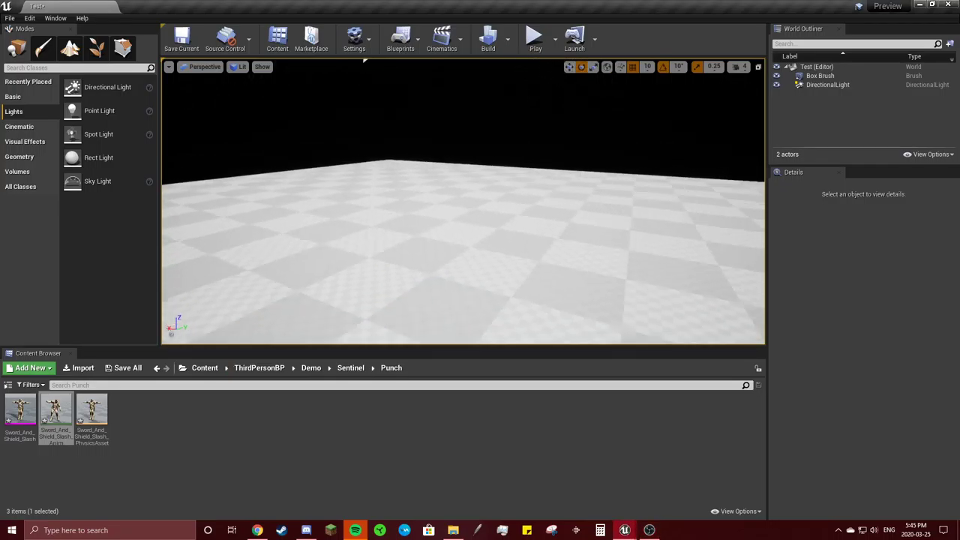
Step: Browse Sentinel's Punch and Idle folders, ending in the Dead folder with its Getting_Smashed assets
click(350, 368)
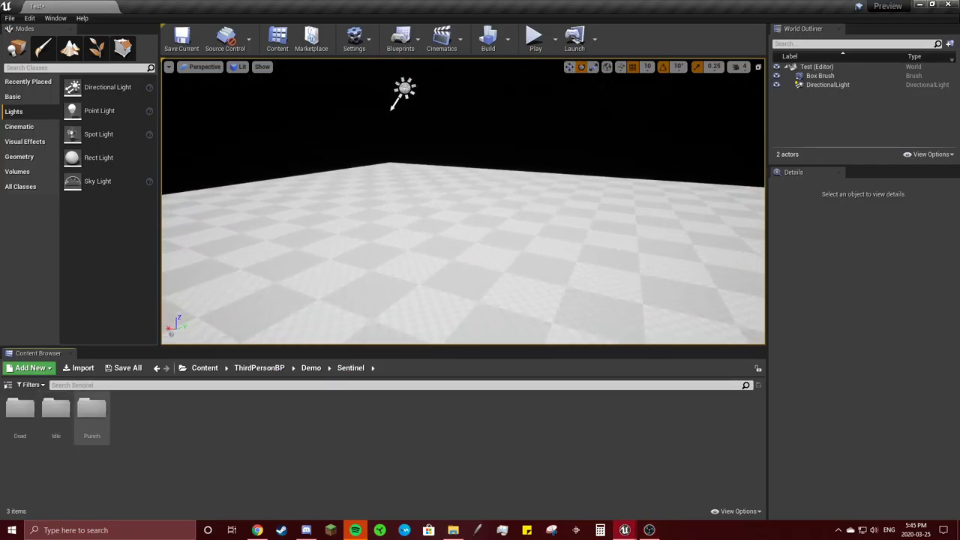
double_click(92, 409)
click(351, 368)
double_click(56, 409)
click(350, 367)
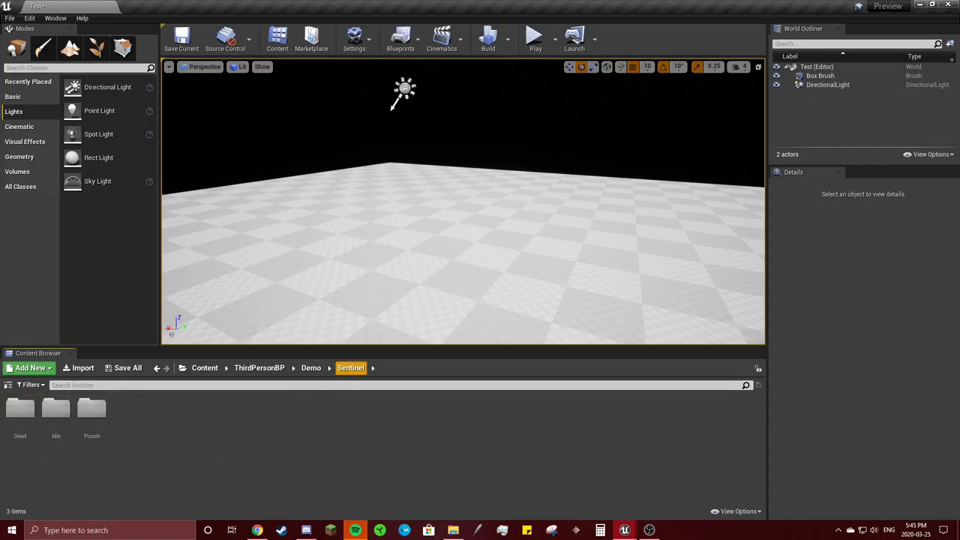
double_click(20, 409)
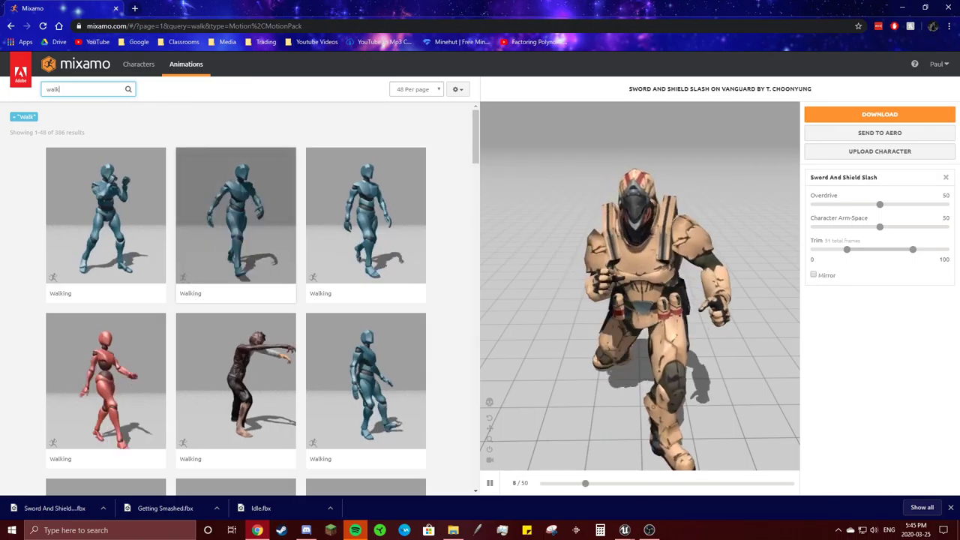
Step: Download the second Walking animation with In Place ticked as Walking.fbx
click(236, 218)
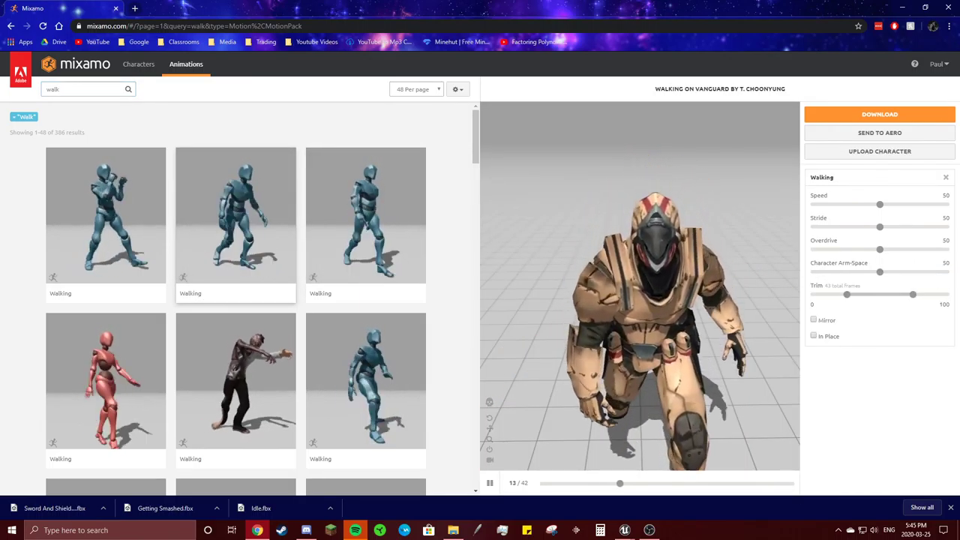
click(814, 337)
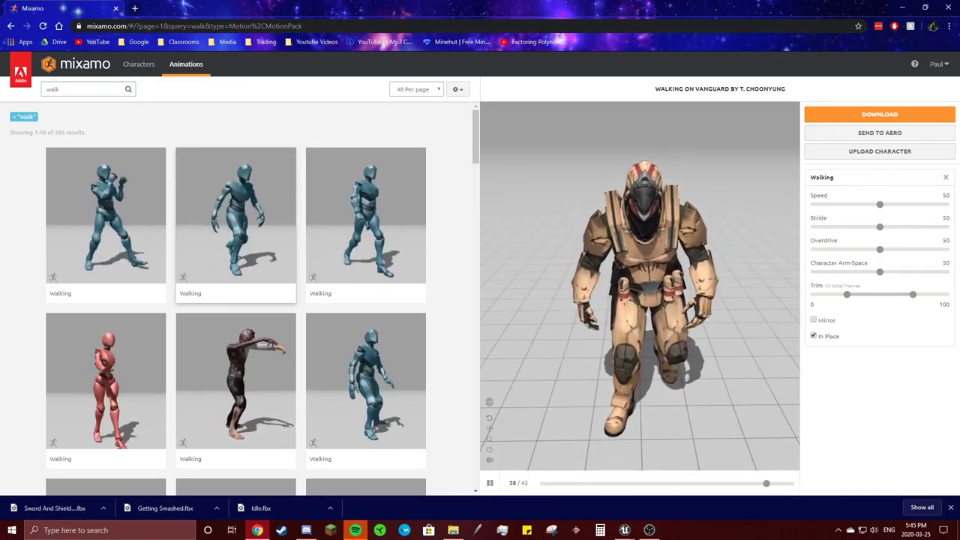
drag(675, 300, 570, 300)
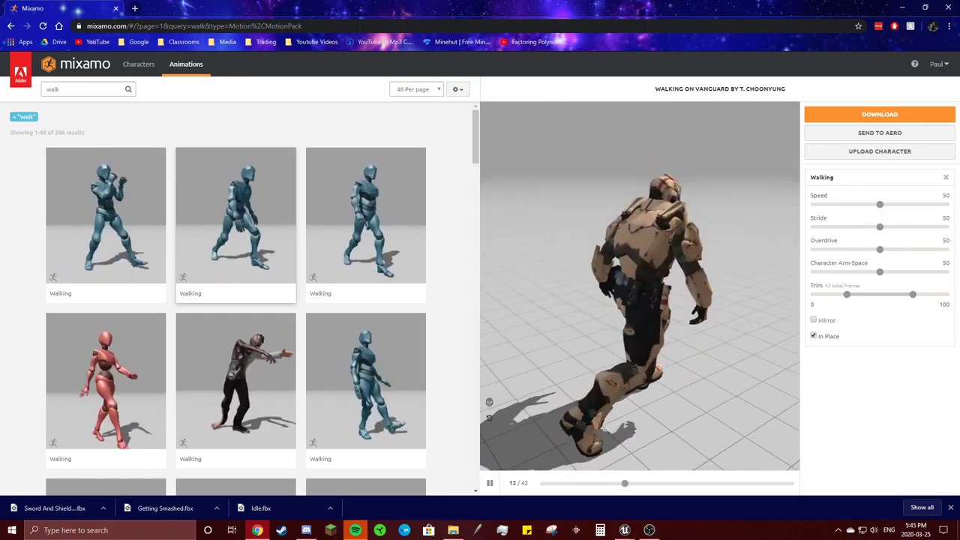
click(880, 114)
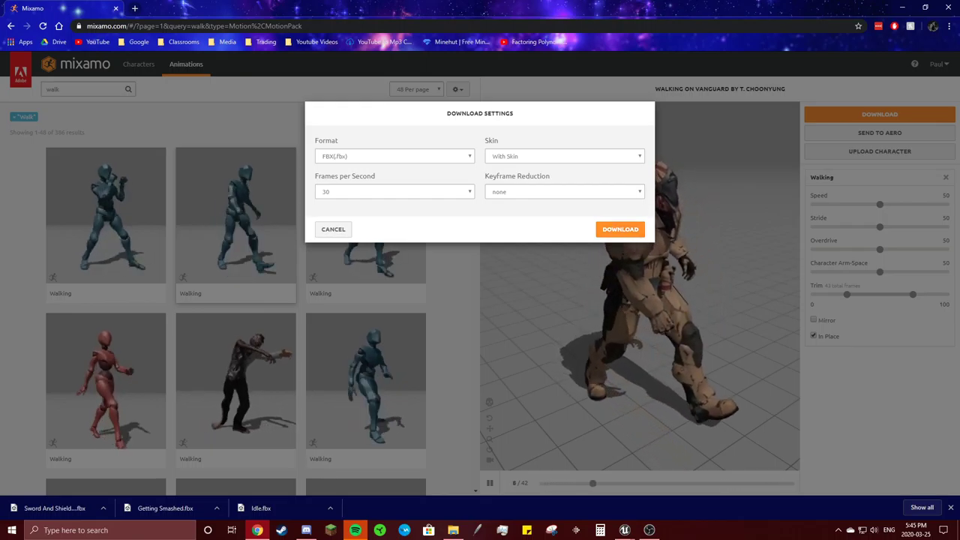
click(620, 228)
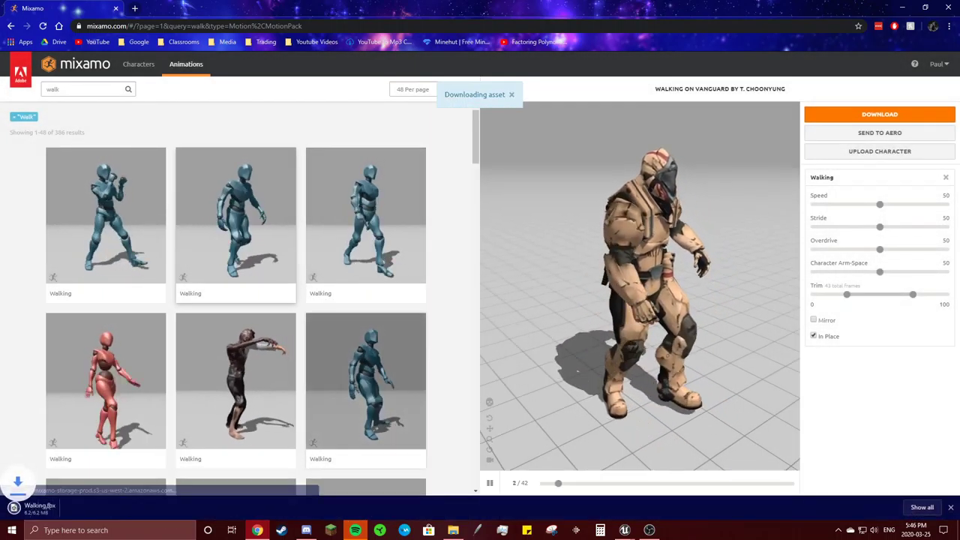
double_click(83, 90)
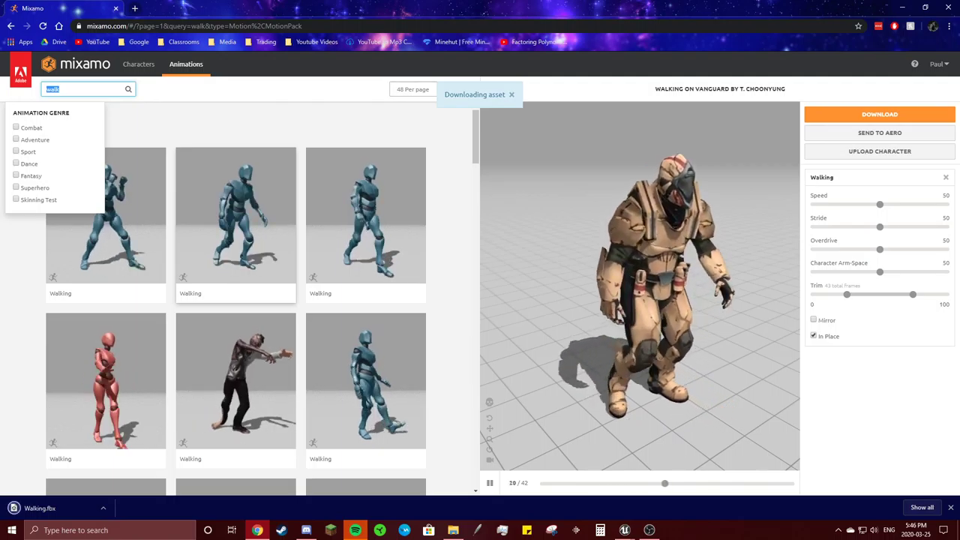
Step: Search Mixamo for 'sprint' and download the in-place Two Cycle Sprint animation
text(sprint)
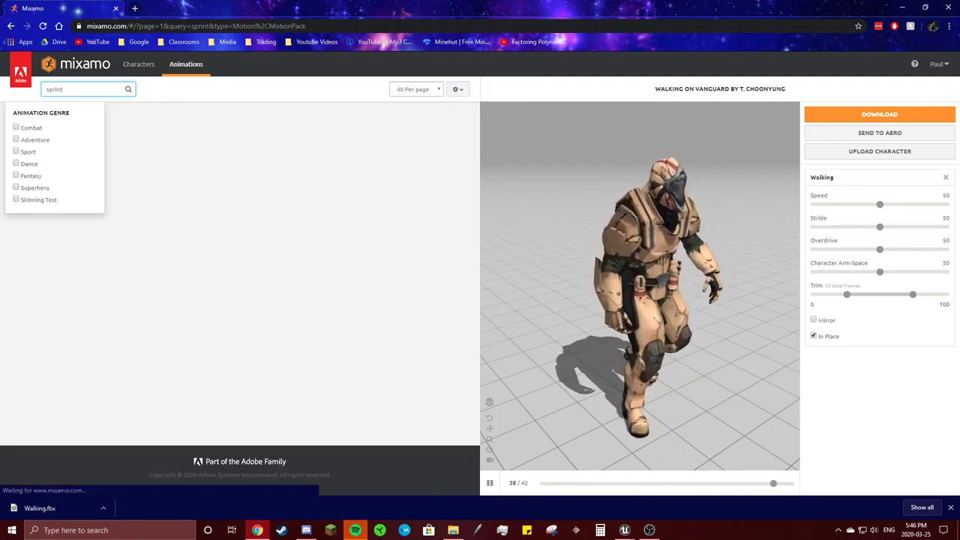
key(Return)
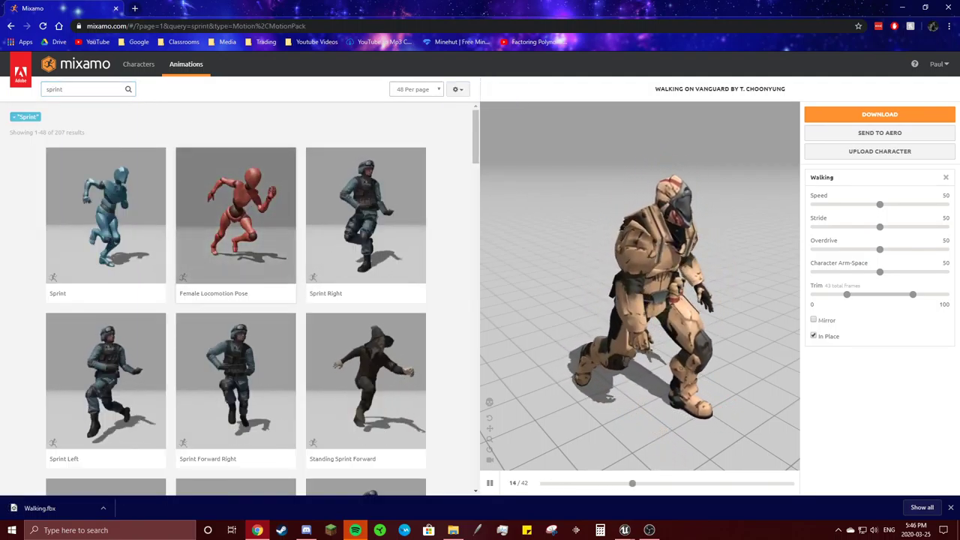
click(236, 217)
scroll(235, 300, down, 7)
click(235, 330)
click(879, 114)
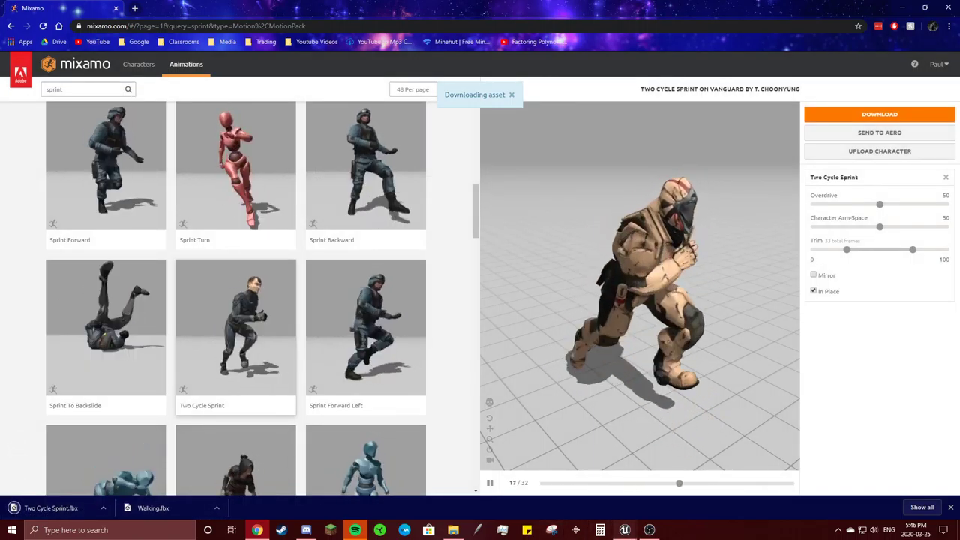
click(678, 482)
Step: Create a folder named Walk inside Sentinel and open it
right_click(150, 450)
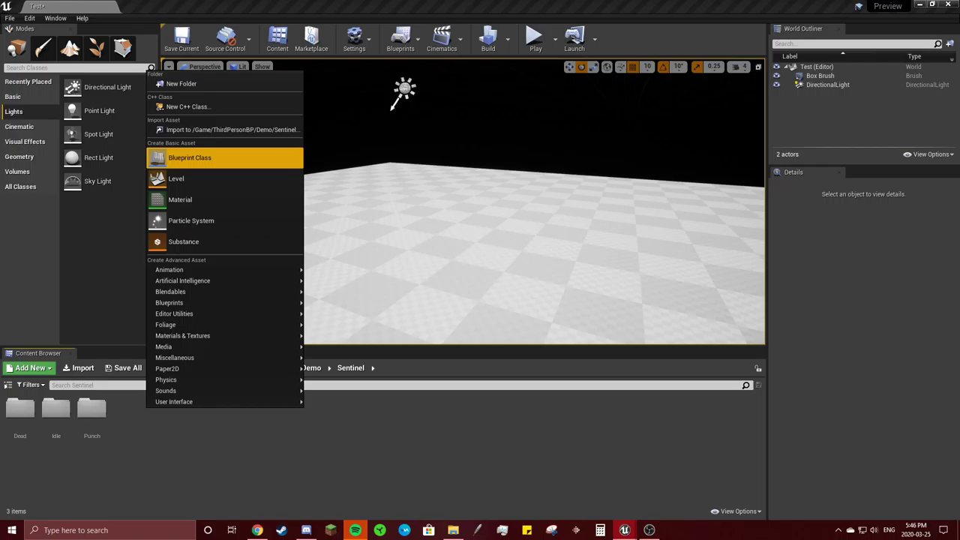
click(180, 83)
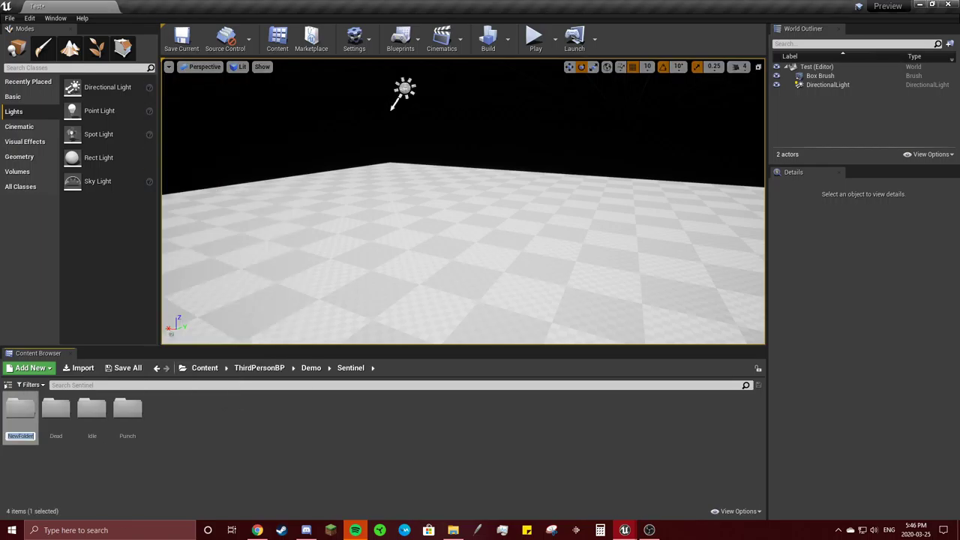
text(Walk)
key(Return)
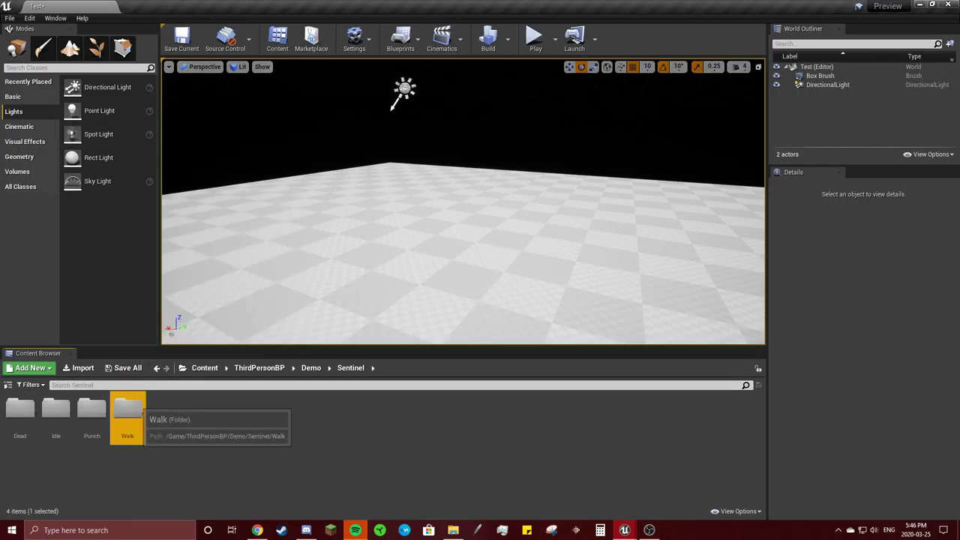
double_click(128, 413)
Step: Start an import into Walk, then cancel the mistakenly chosen sprint file
right_click(107, 422)
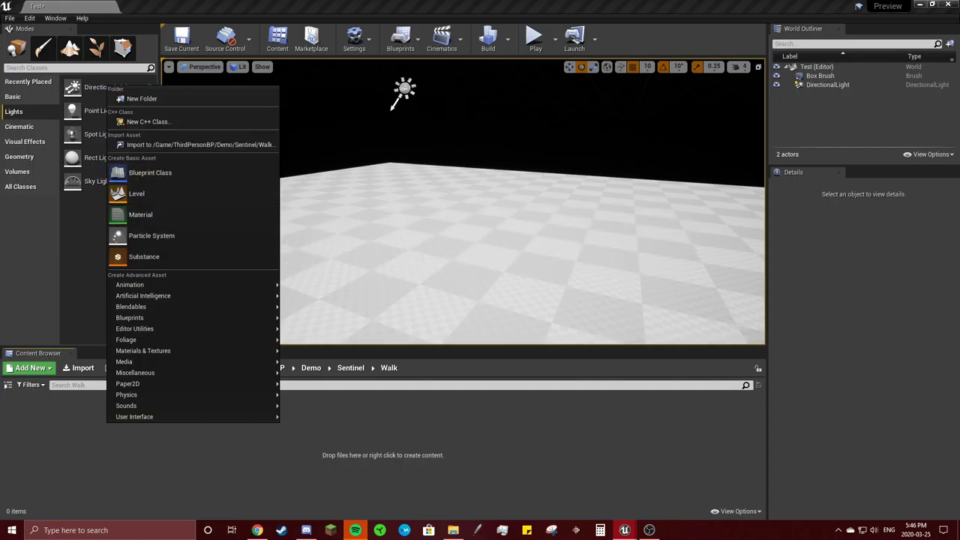
key(Escape)
click(82, 368)
click(375, 128)
shift+click(323, 127)
key(Return)
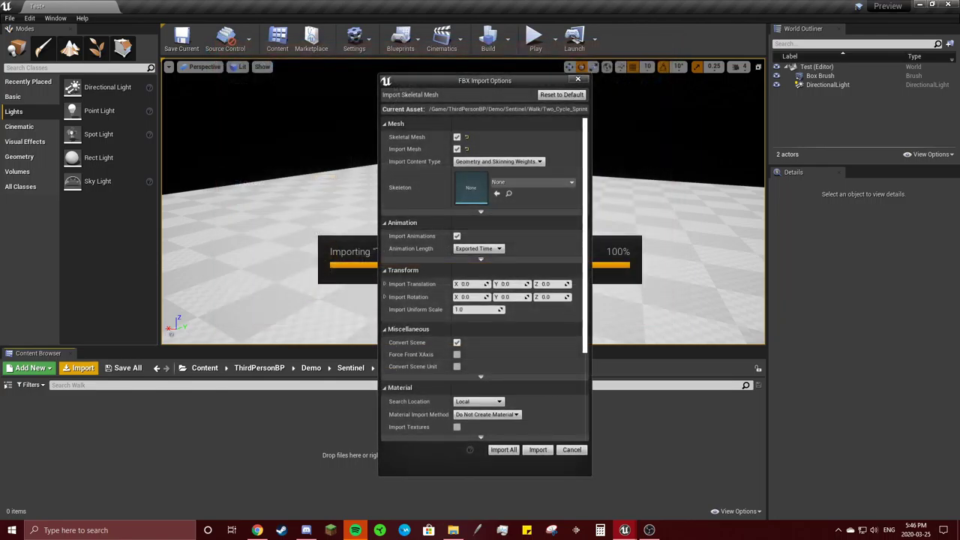
click(571, 451)
Step: Import Walking.fbx into Walk using Idle_Skeleton as the skeleton
right_click(223, 439)
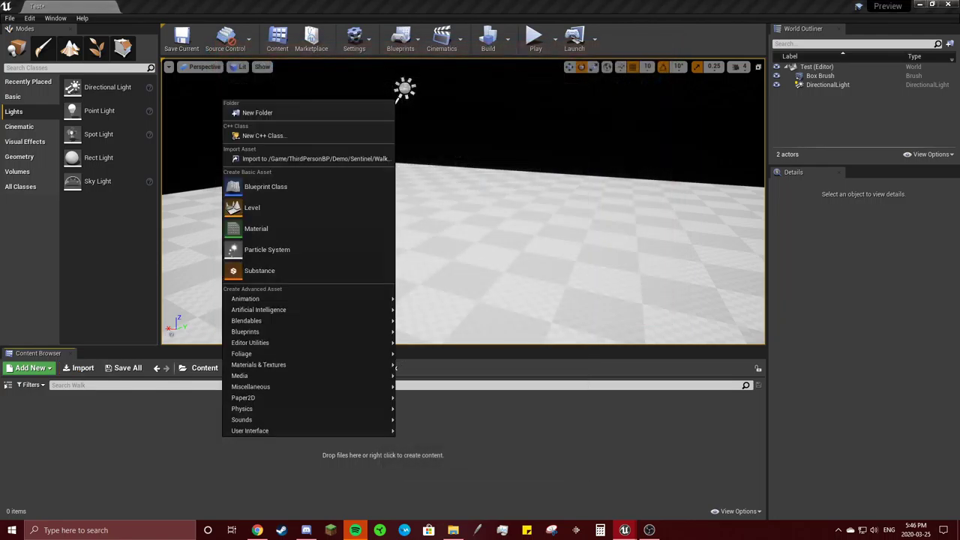
click(307, 159)
click(531, 182)
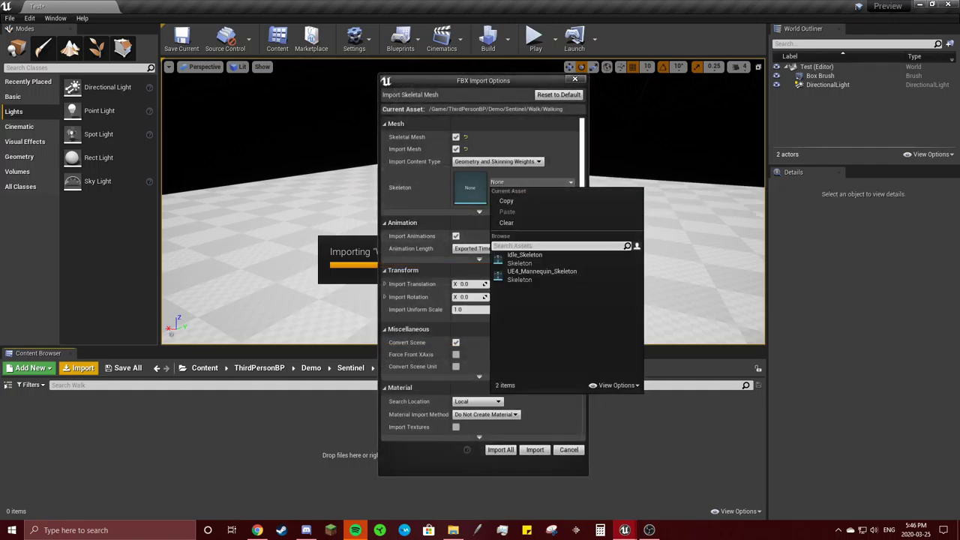
click(525, 258)
scroll(480, 405, down, 1)
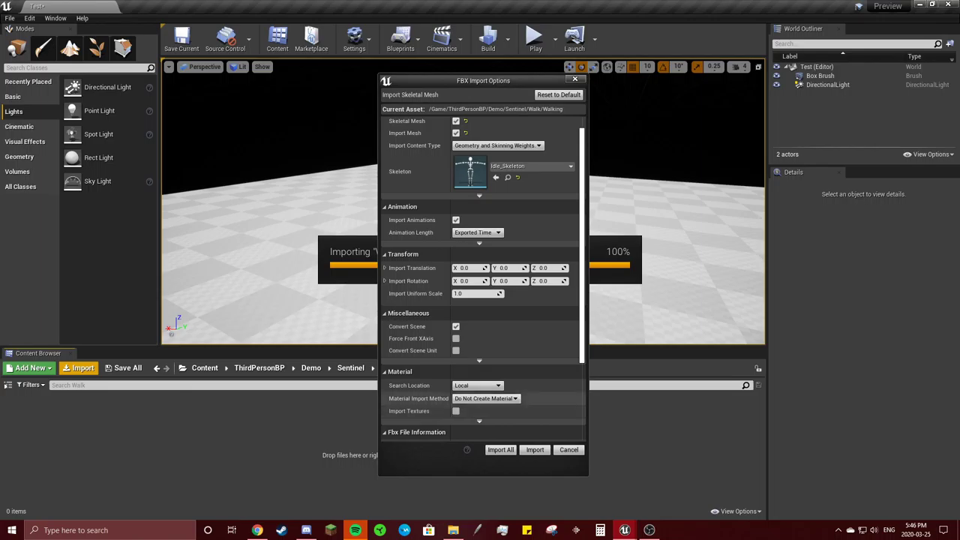
click(534, 450)
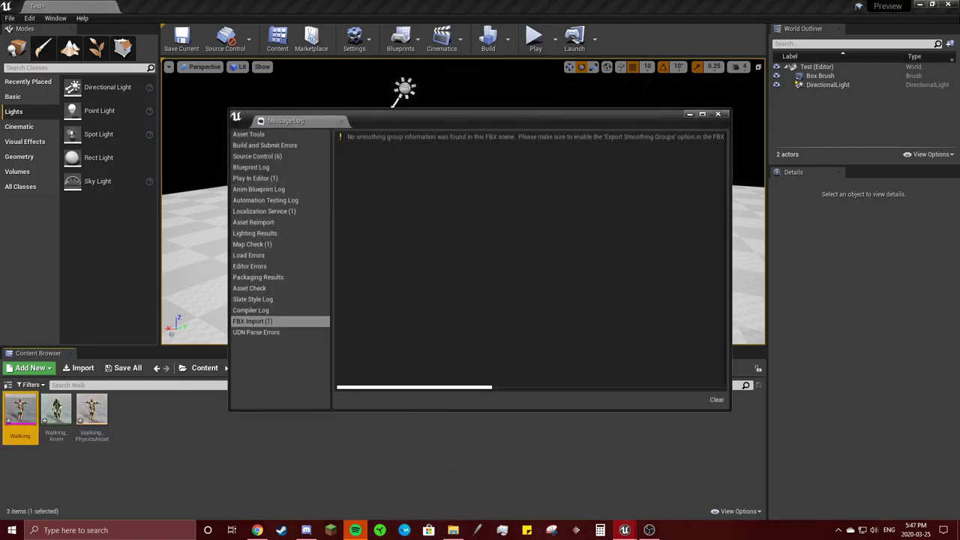
Step: Place Walking_Anim in the level and play-test it
click(718, 113)
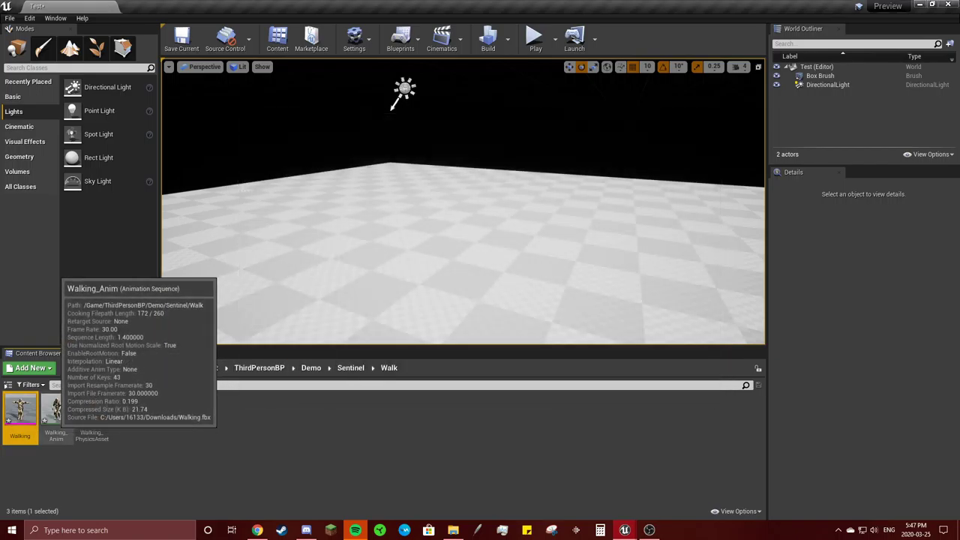
mouse_move(56, 409)
mouse_down()
mouse_move(308, 362)
mouse_move(379, 315)
mouse_up()
click(535, 37)
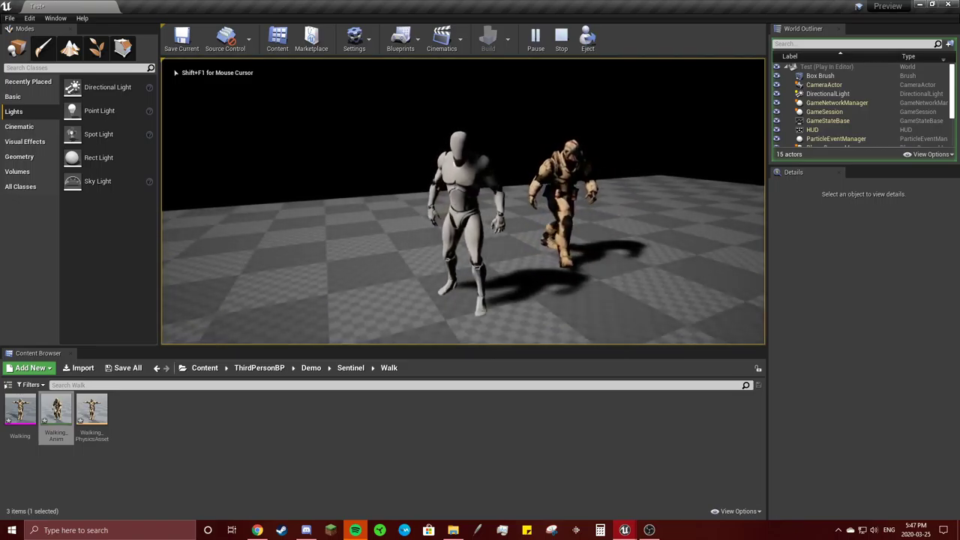
key(Escape)
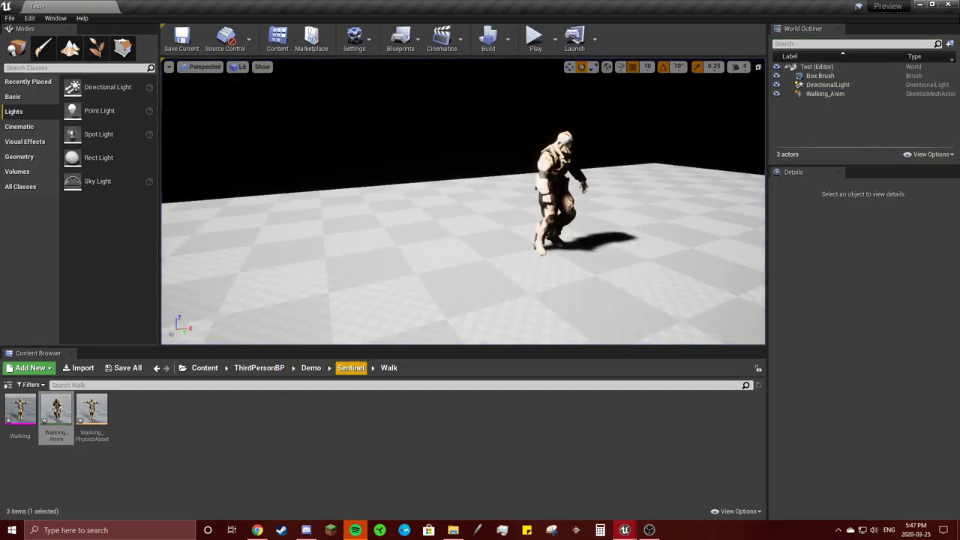
Step: Create a folder named Running inside Sentinel and open it
click(350, 367)
right_click(188, 432)
click(219, 107)
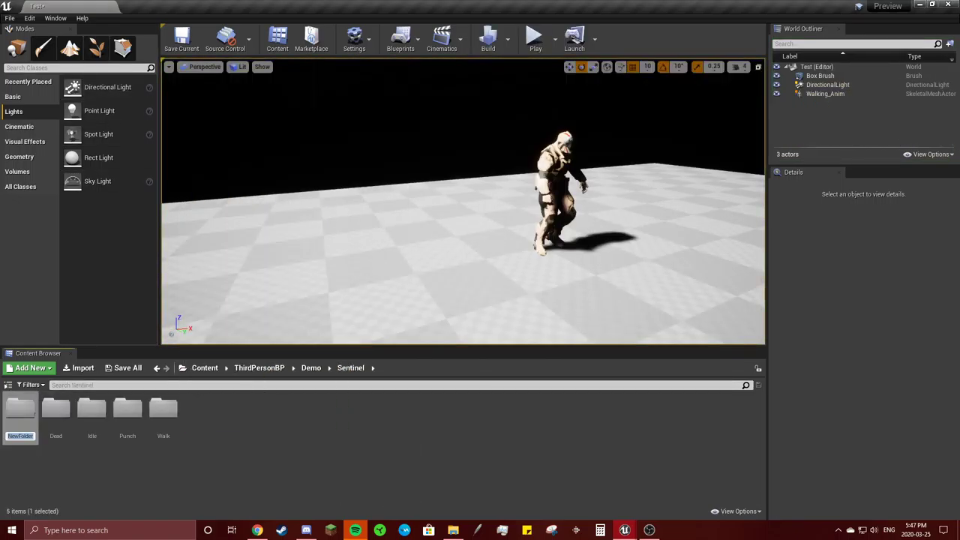
text(Running)
key(Return)
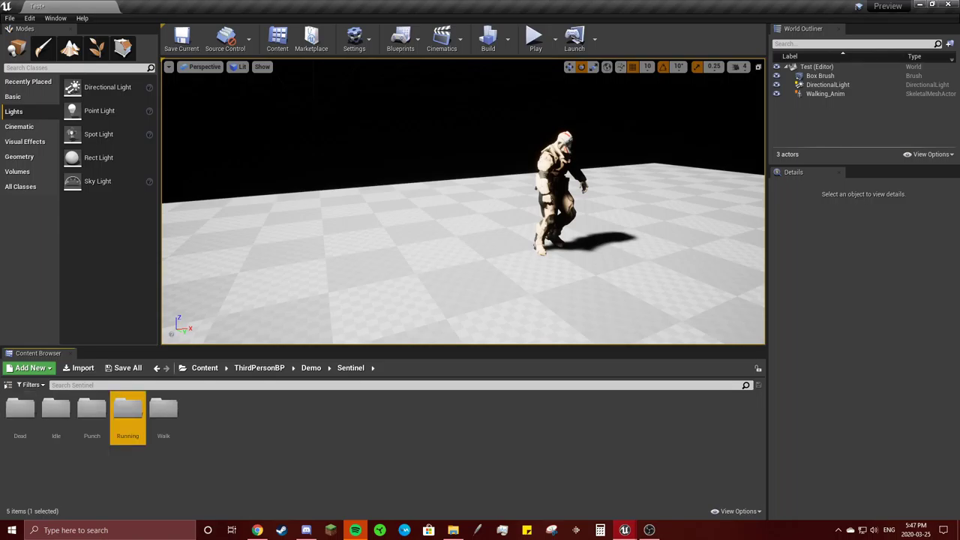
double_click(127, 408)
Step: Import Two Cycle Sprint.fbx into Running with Idle_Skeleton as its skeleton
click(83, 368)
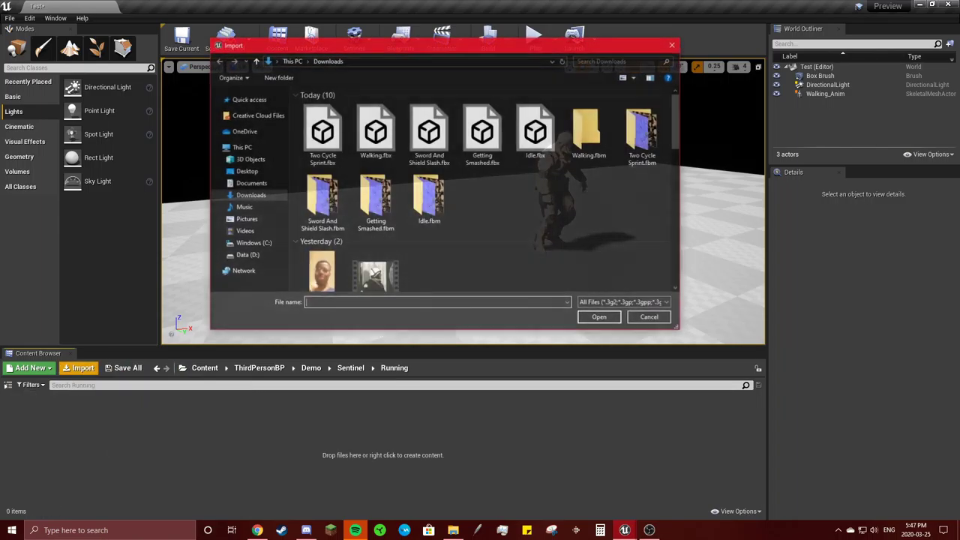
double_click(323, 133)
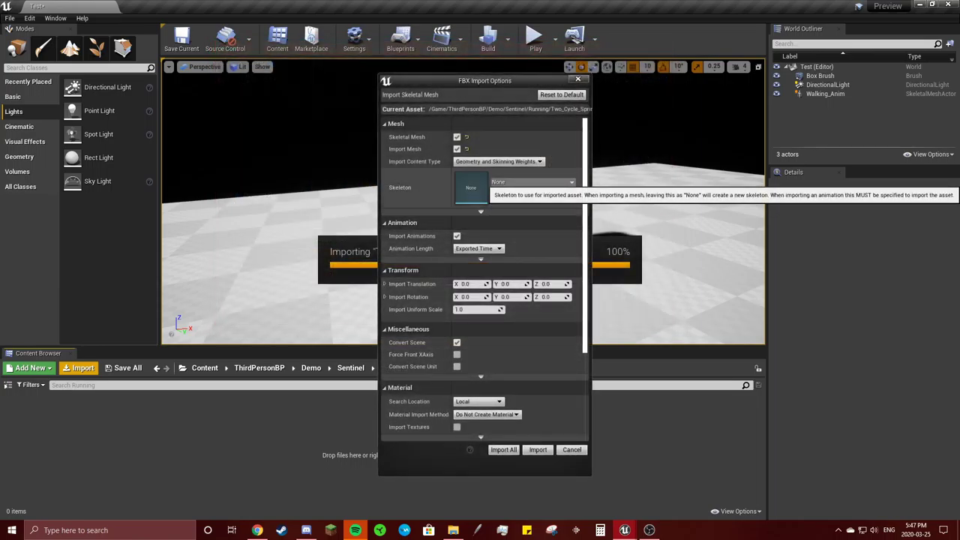
click(533, 181)
click(518, 311)
scroll(484, 405, down, 1)
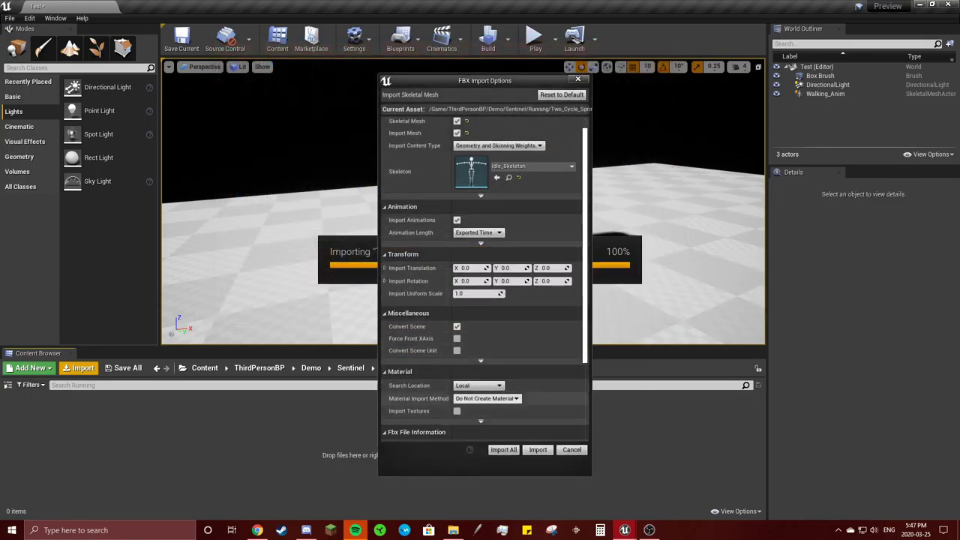
click(503, 449)
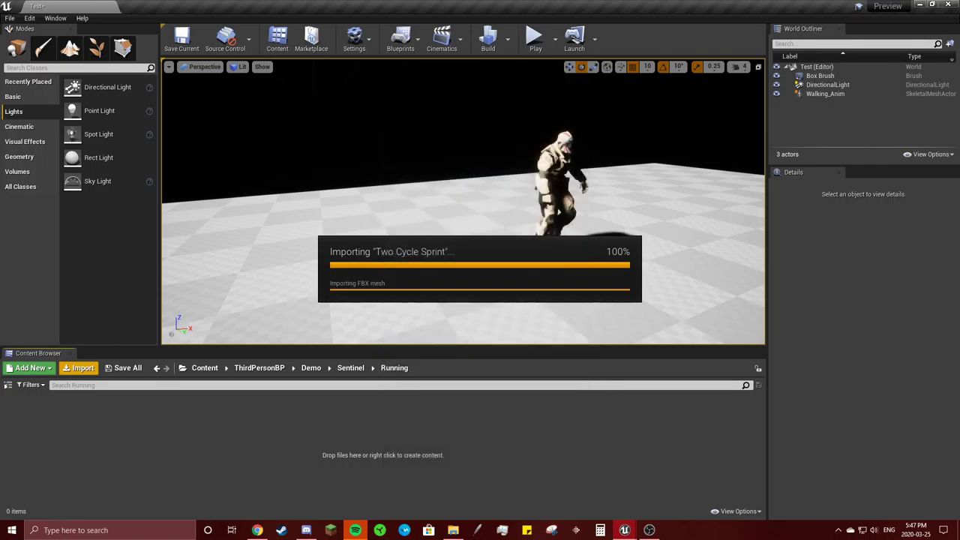
Step: Search Mixamo for 'jump' and download the Jump animation in place as Jump.fbx
click(259, 480)
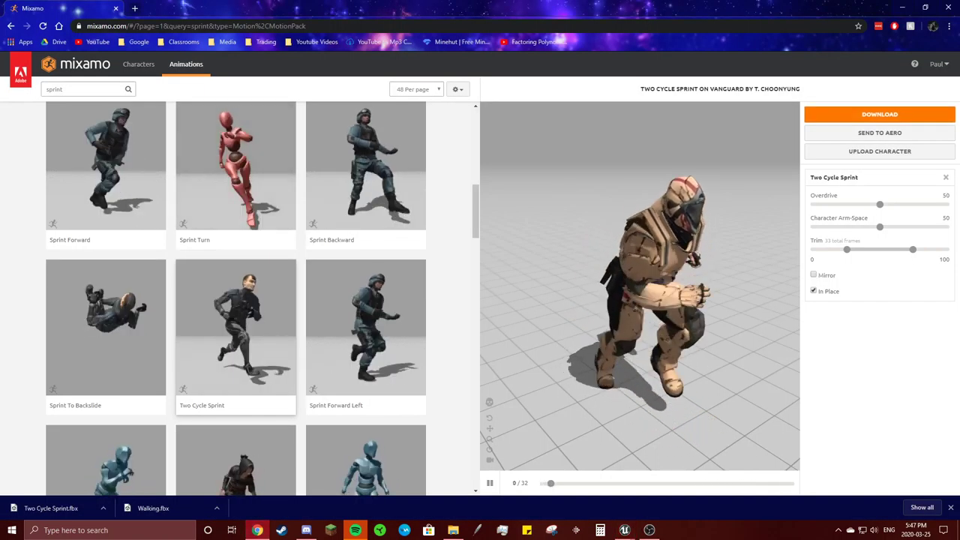
text(jump)
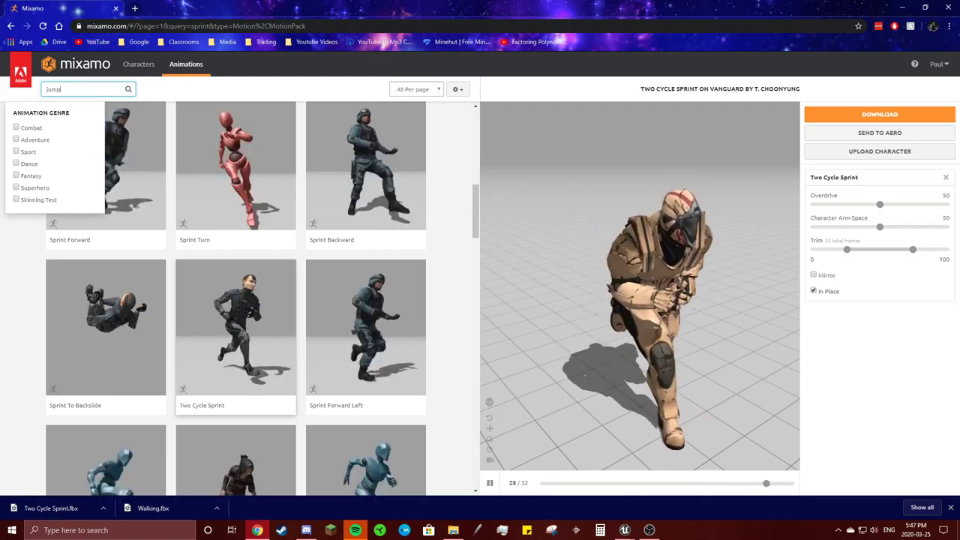
key(Return)
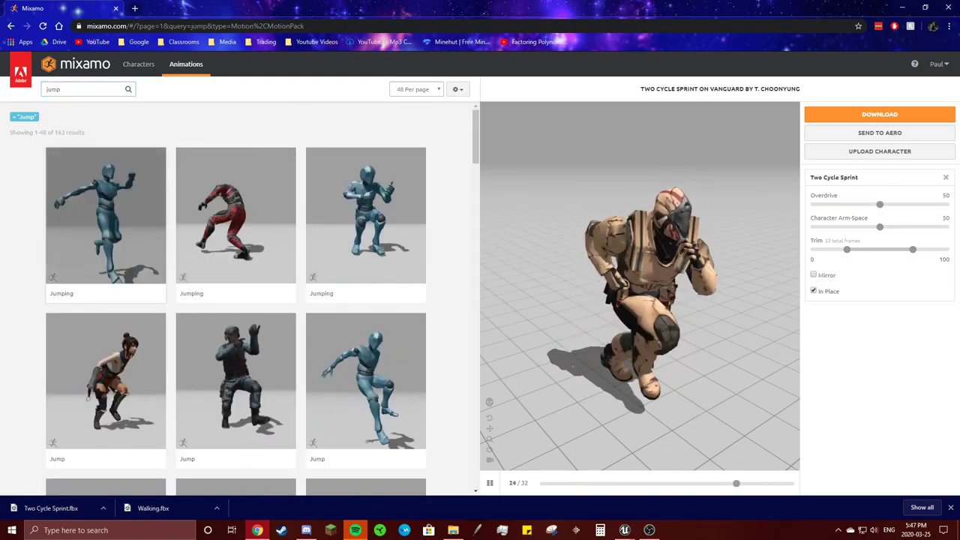
click(365, 382)
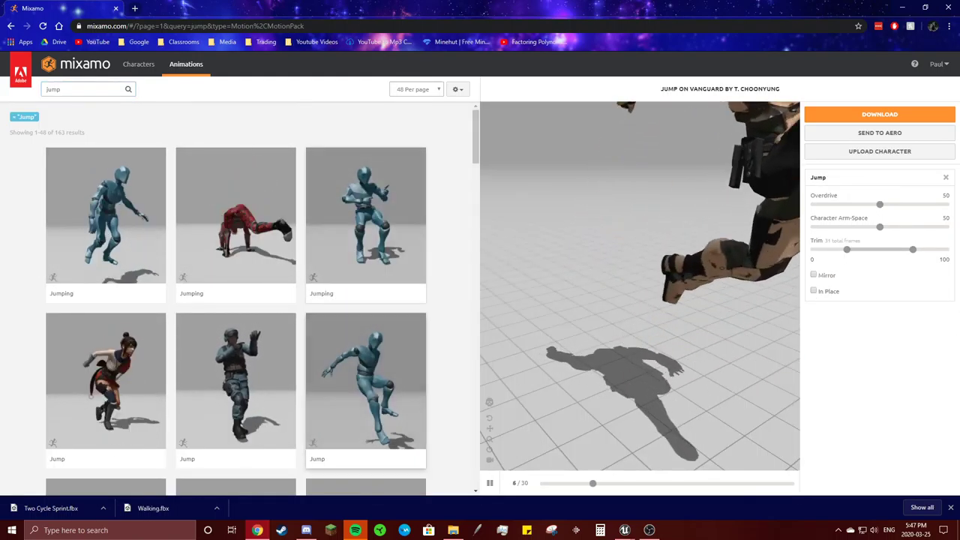
click(813, 291)
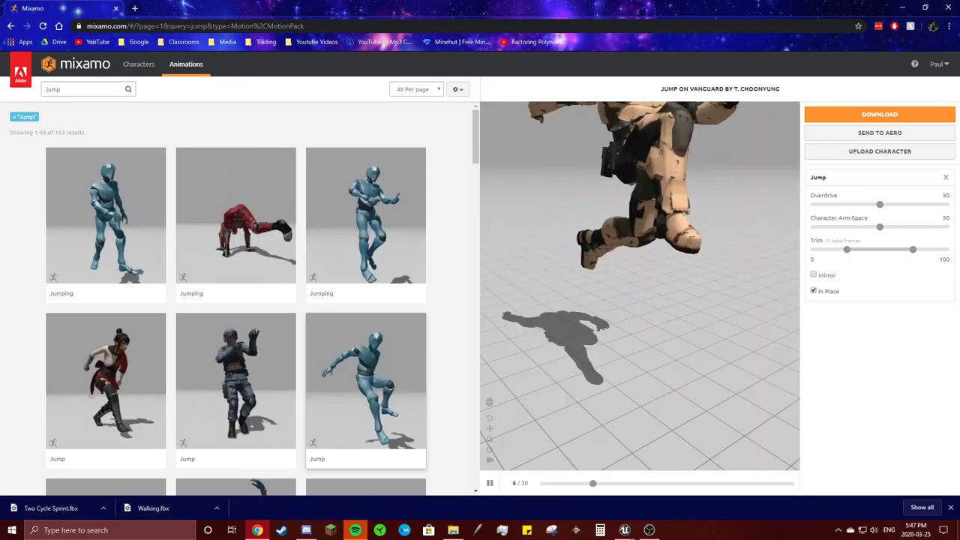
click(879, 114)
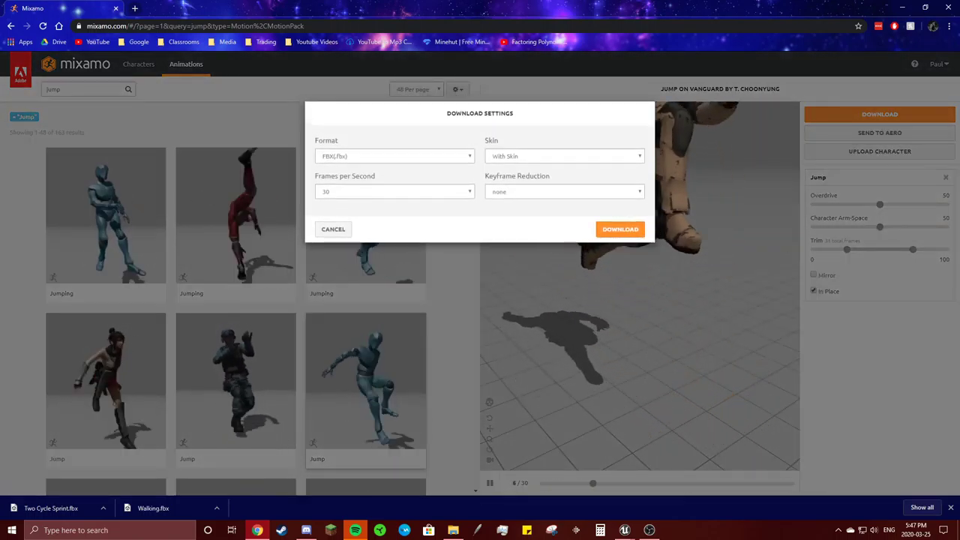
click(620, 227)
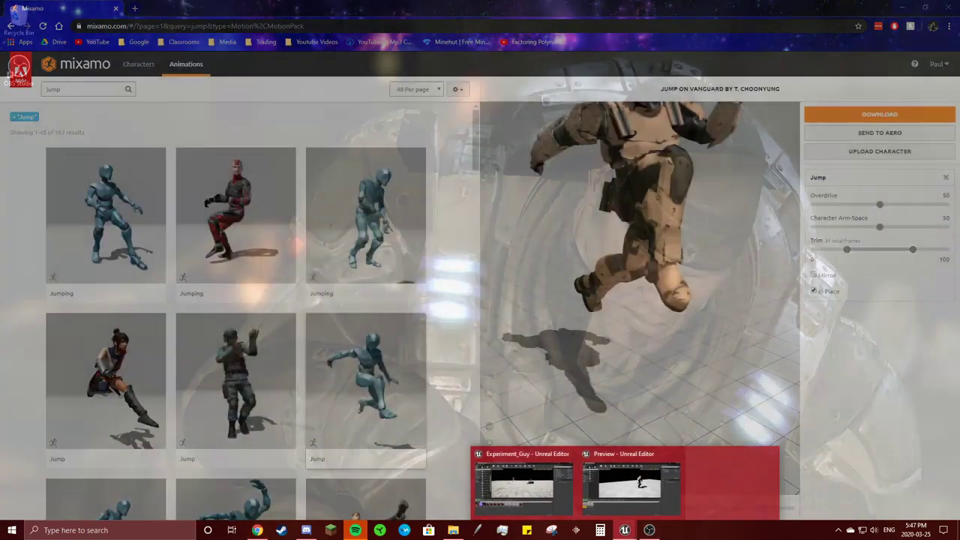
click(729, 480)
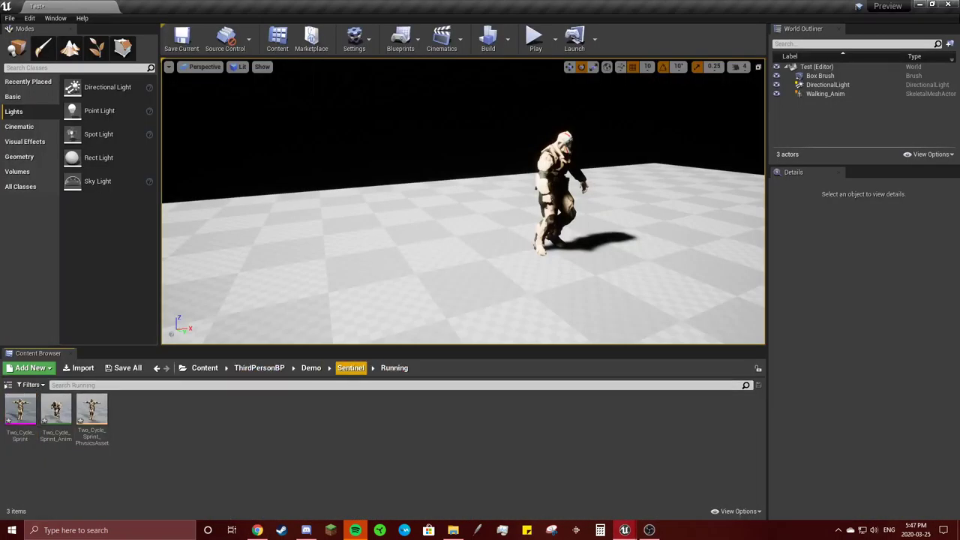
Step: Create a folder named Jump inside Sentinel and open it
click(350, 368)
right_click(223, 435)
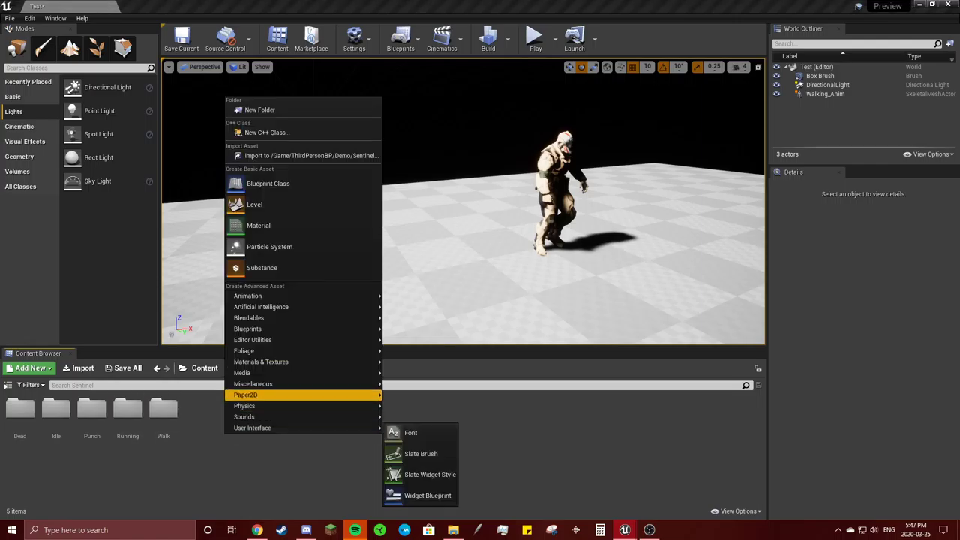
click(248, 108)
text(Jump)
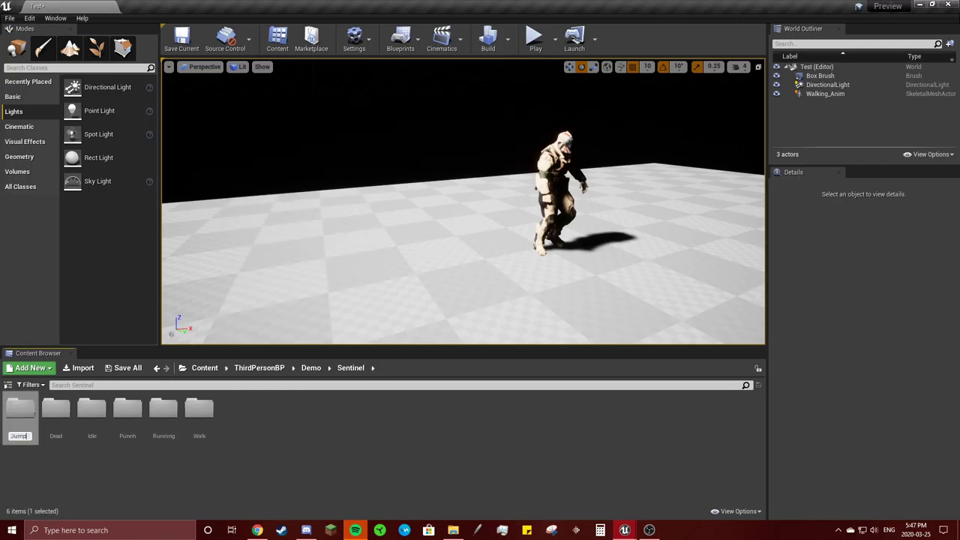
key(Return)
double_click(92, 409)
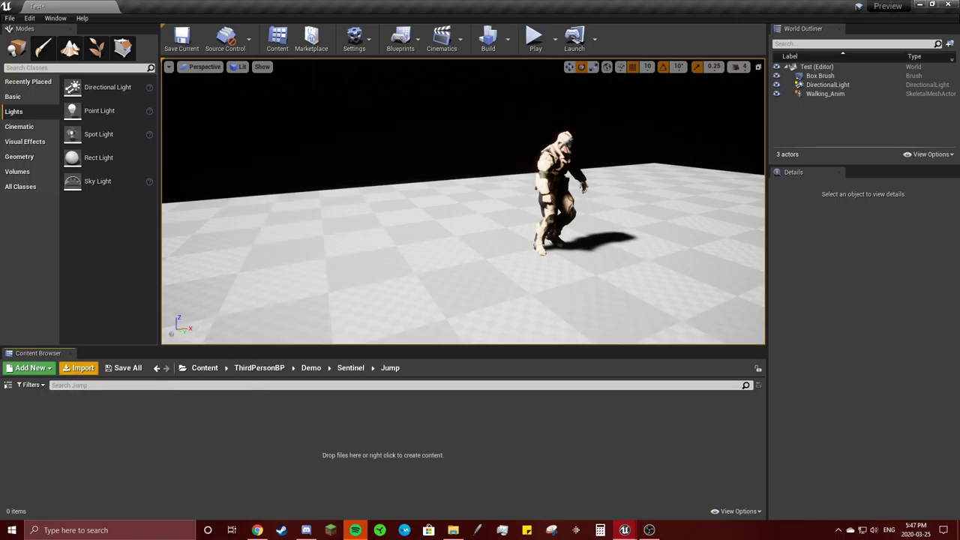
Step: Import Jump.fbx into Jump using Idle_Skeleton as the skeleton
click(83, 367)
click(262, 98)
click(604, 318)
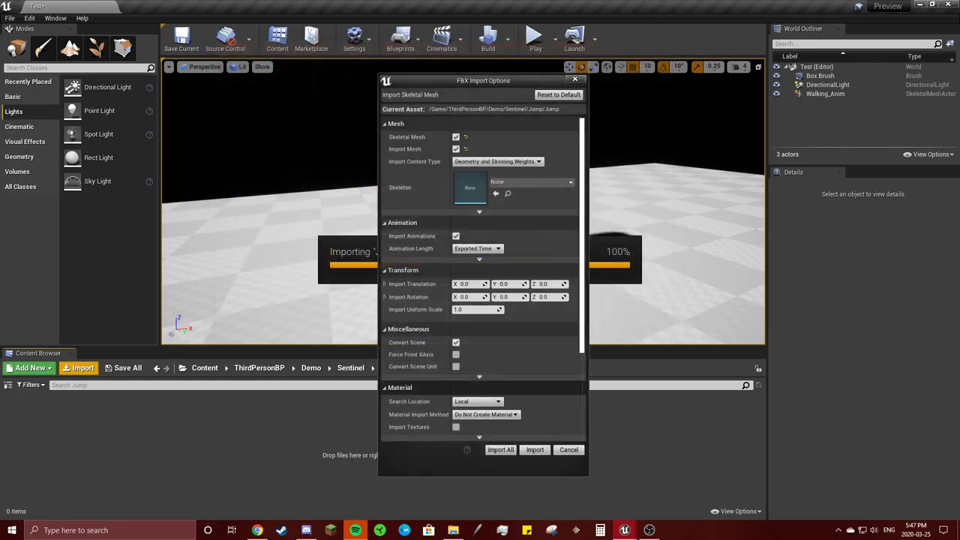
click(531, 181)
click(570, 255)
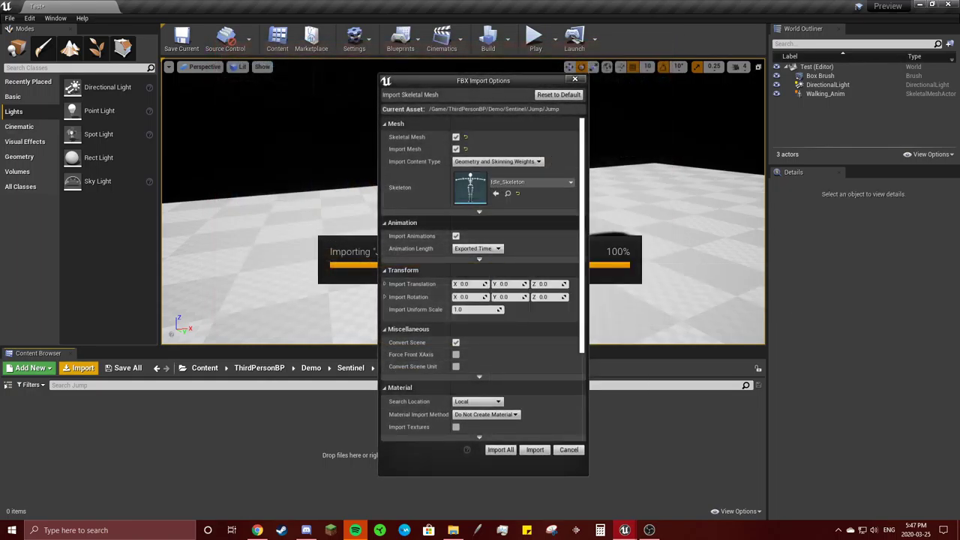
click(535, 449)
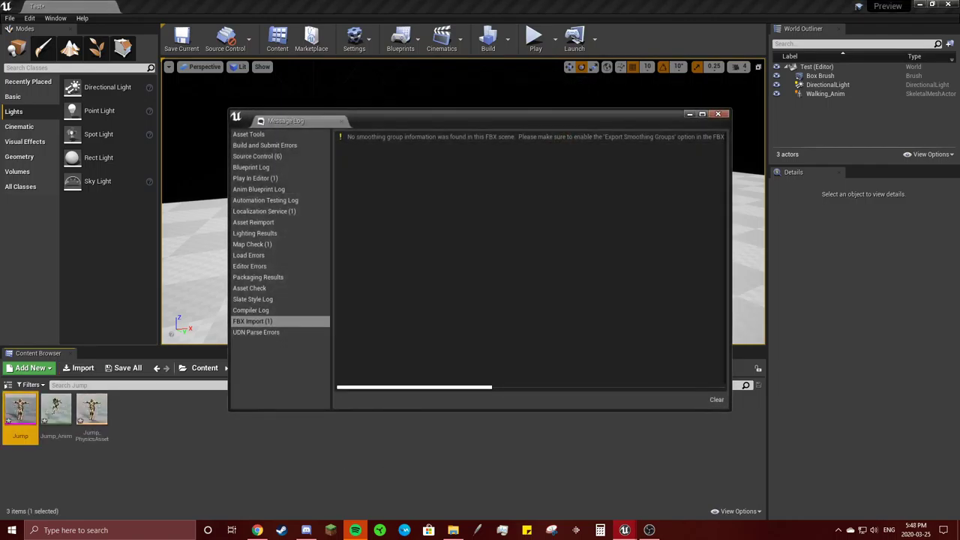
Step: Place Jump_Anim in the level left of the walker and play-test both animations
key(Escape)
drag(56, 409, 330, 255)
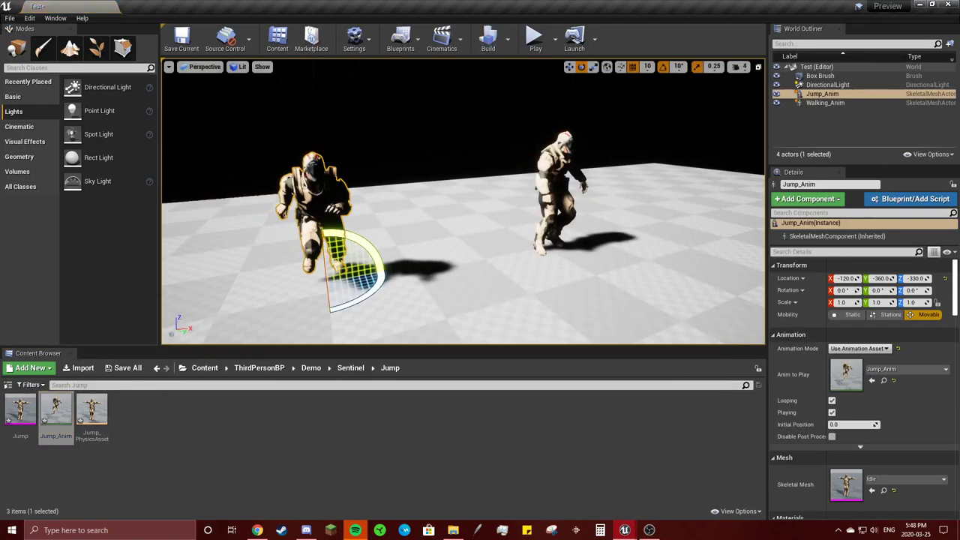
click(535, 37)
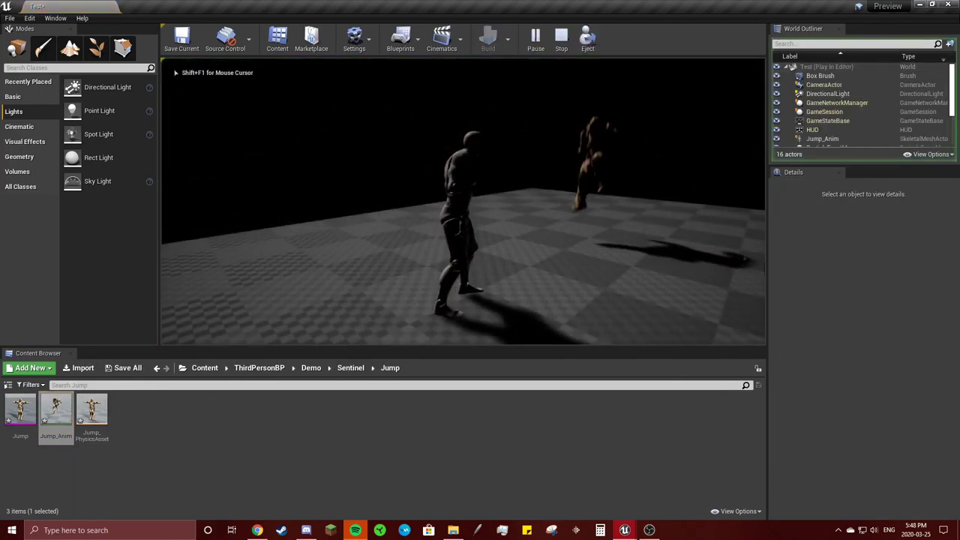
key(Escape)
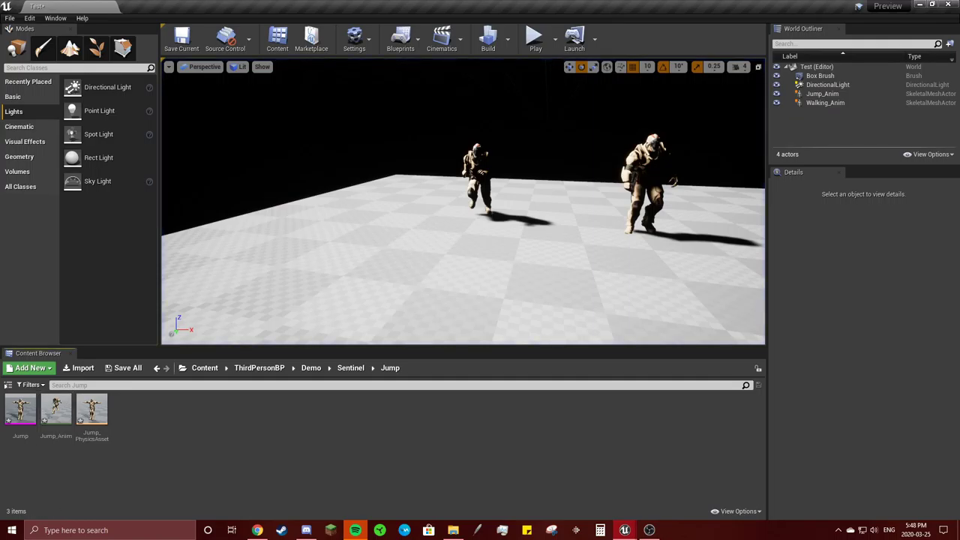
click(259, 367)
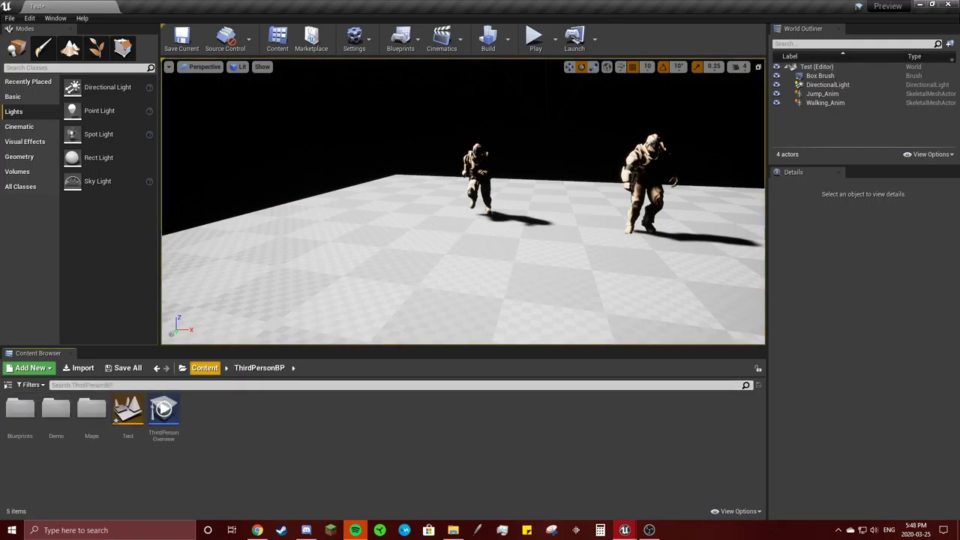
Step: Select the Demo folder and Test level in ThirdPersonBP and drag them onto its breadcrumb
click(205, 368)
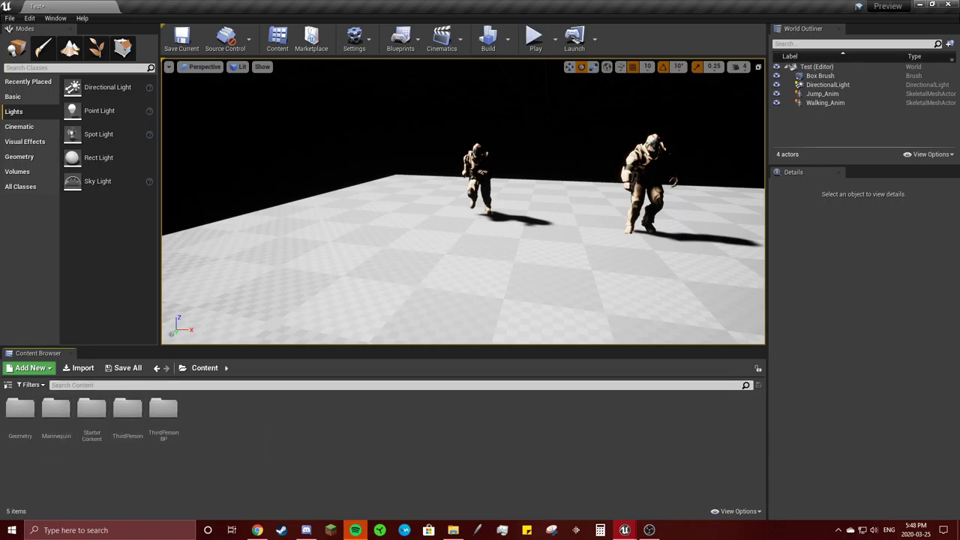
double_click(163, 409)
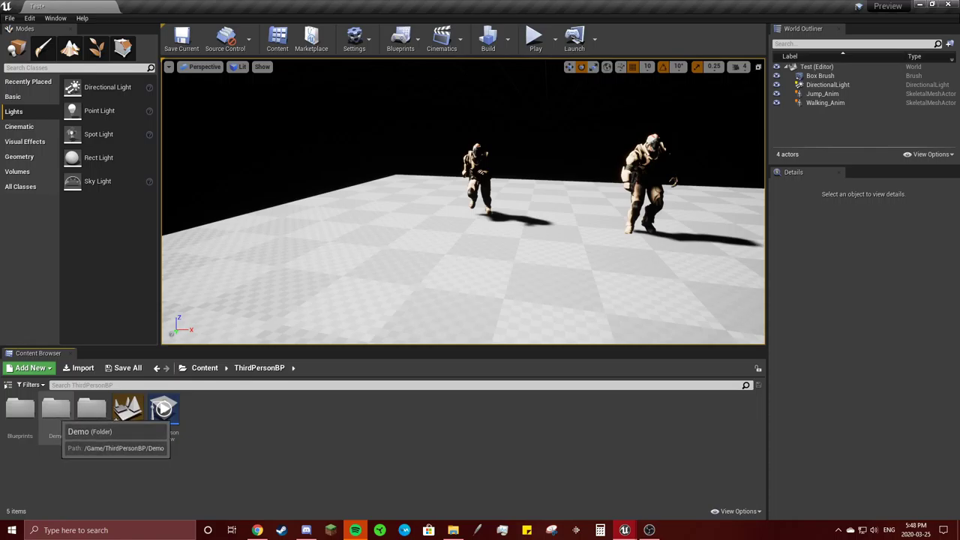
click(57, 411)
ctrl+click(128, 411)
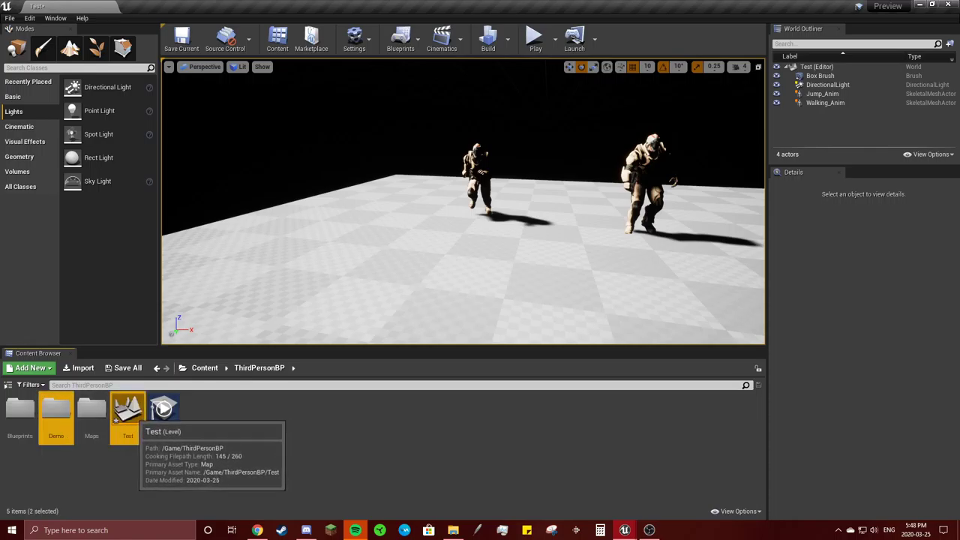
drag(128, 411, 130, 417)
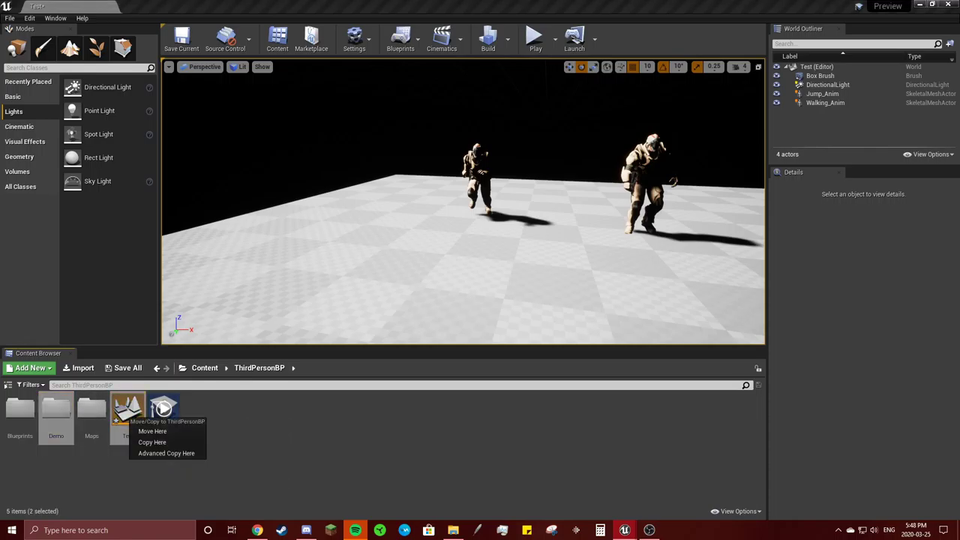